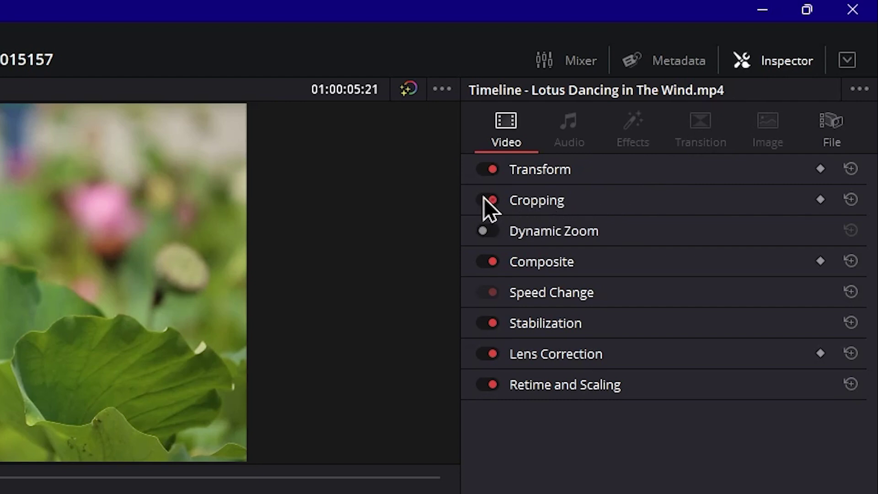
Set both Crop Top and Crop Bottom to 112 for the lotus clip
click(545, 203)
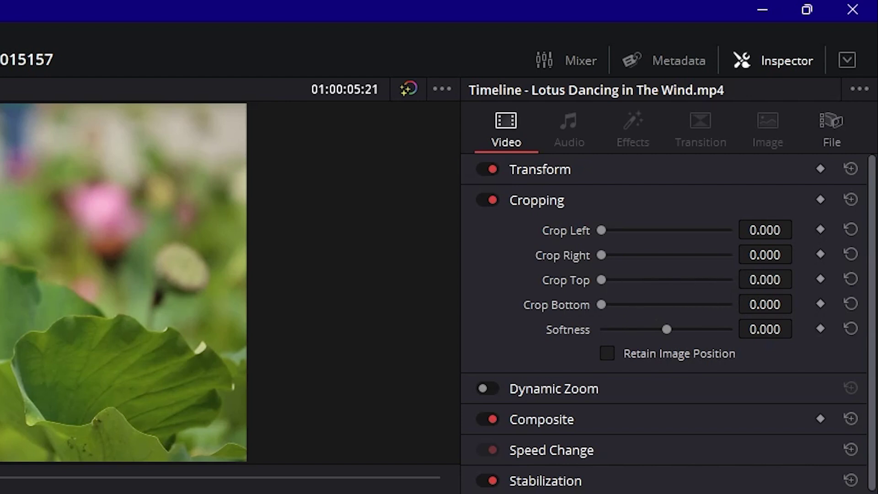
drag(765, 279, 815, 279)
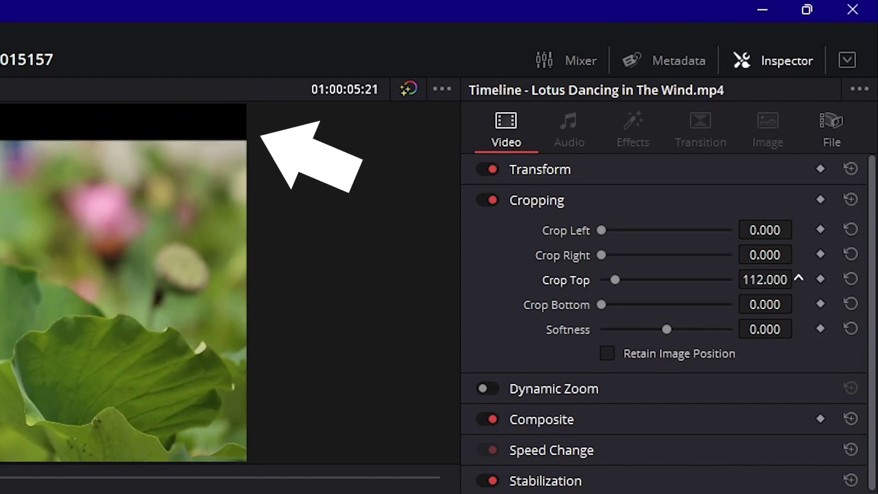
click(771, 278)
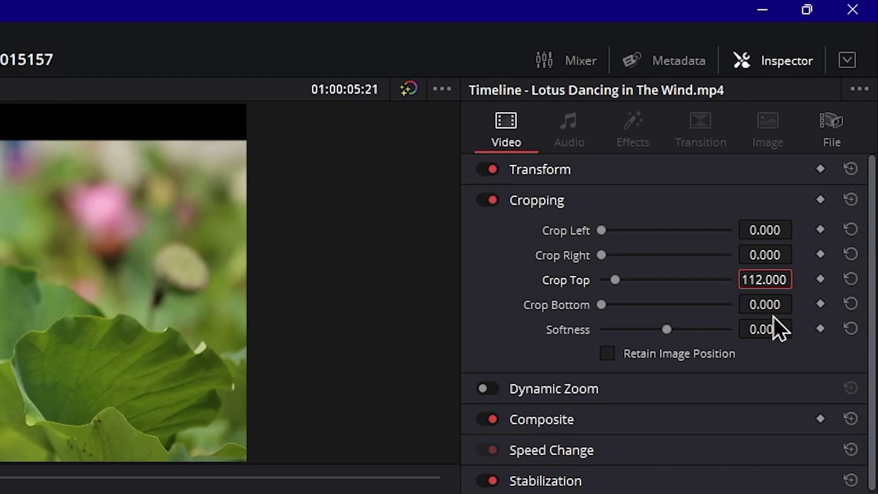
double_click(786, 279)
key(ctrl+c)
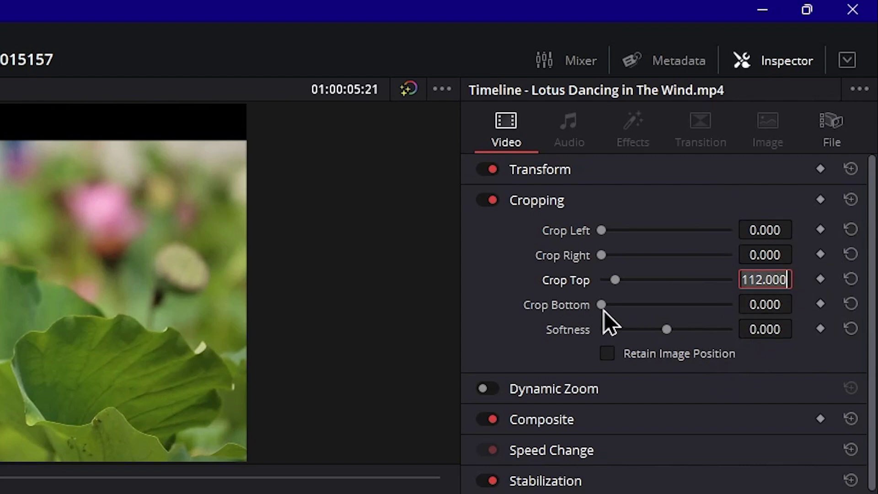
double_click(779, 303)
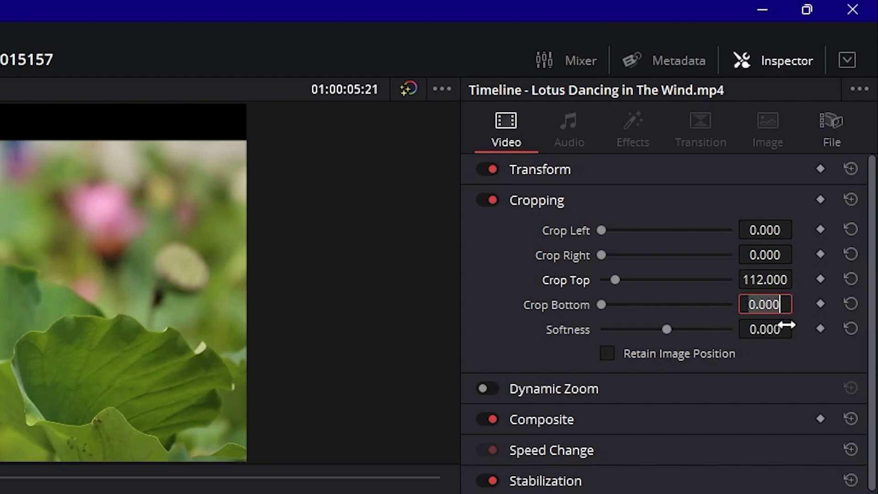
key(ctrl+v)
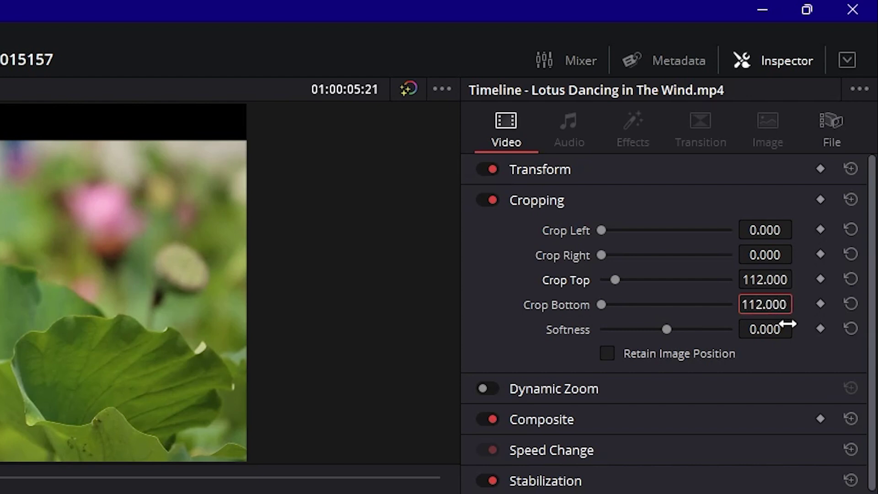
key(Return)
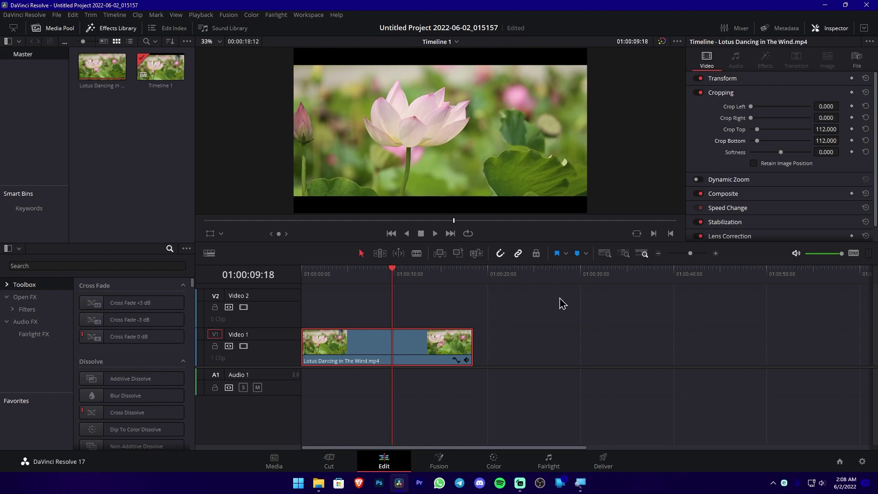
Undo the top and bottom cropping applied directly to the lotus clip
key(ctrl+z)
key(ctrl+z)
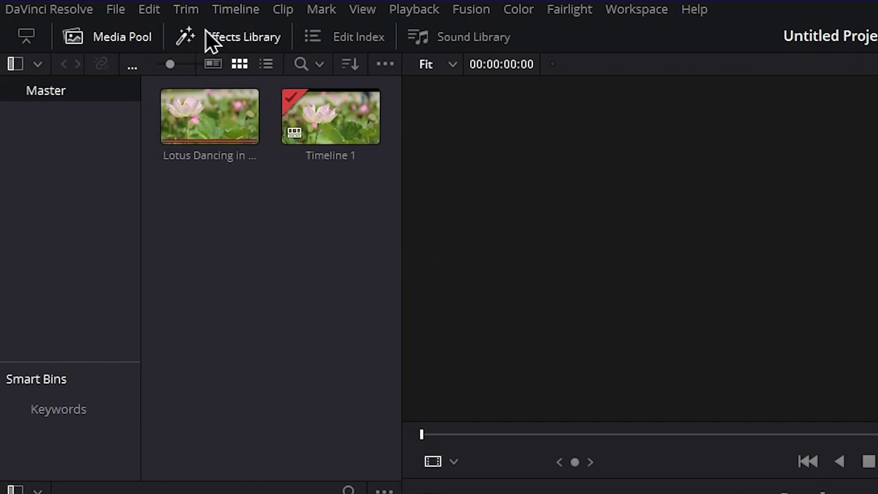
Search the effects for "adj" and place an Adjustment Clip on Video 2 above the lotus clip
click(240, 36)
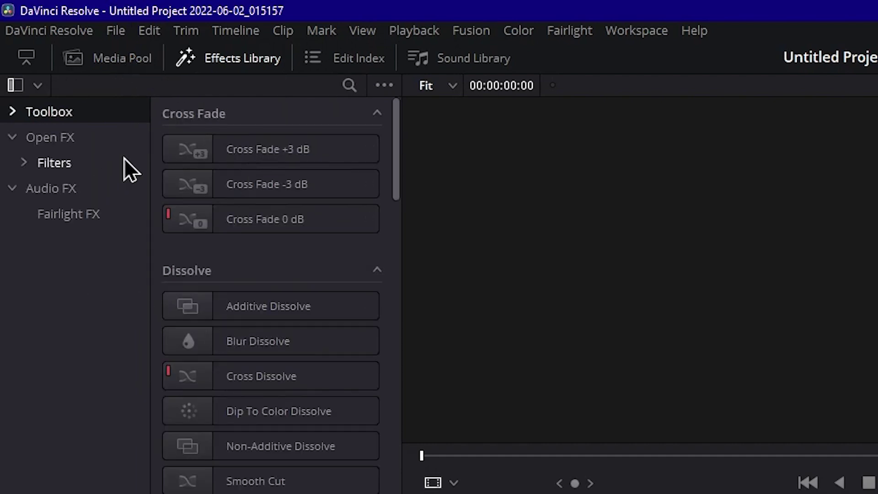
click(354, 82)
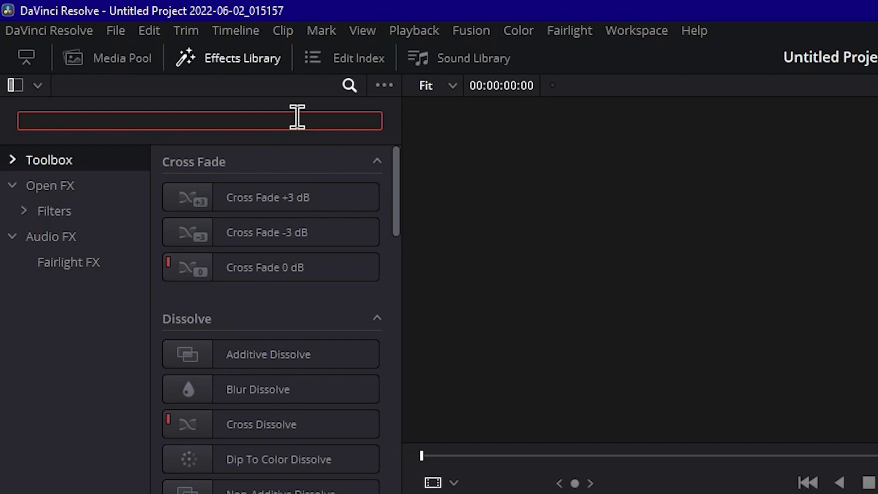
text(adj)
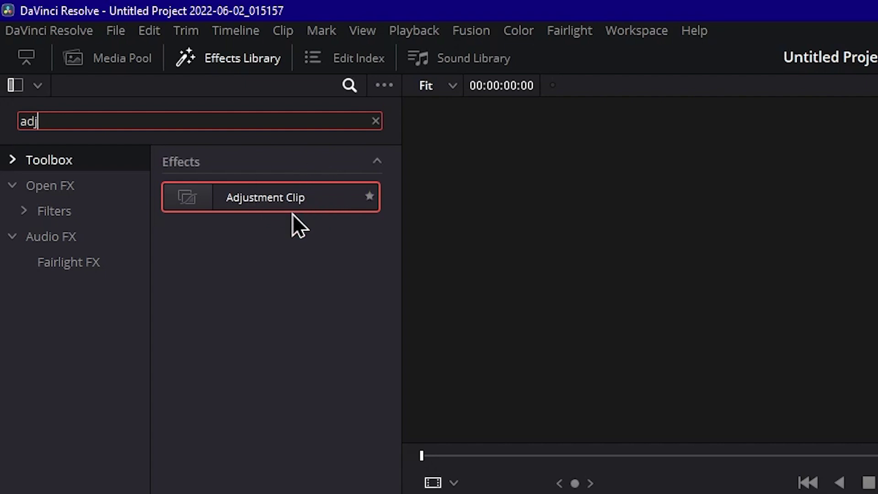
drag(281, 202, 312, 296)
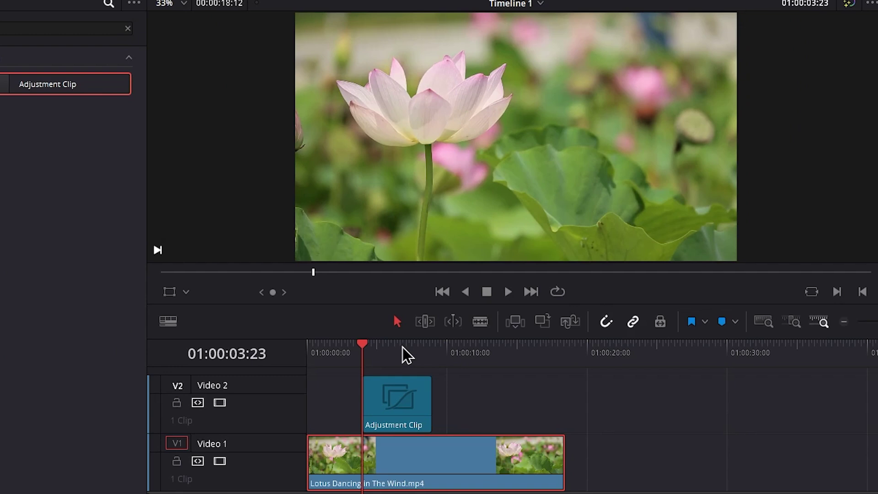
Stretch the adjustment clip on Video 2 at both ends to match the full length of the lotus clip
click(392, 362)
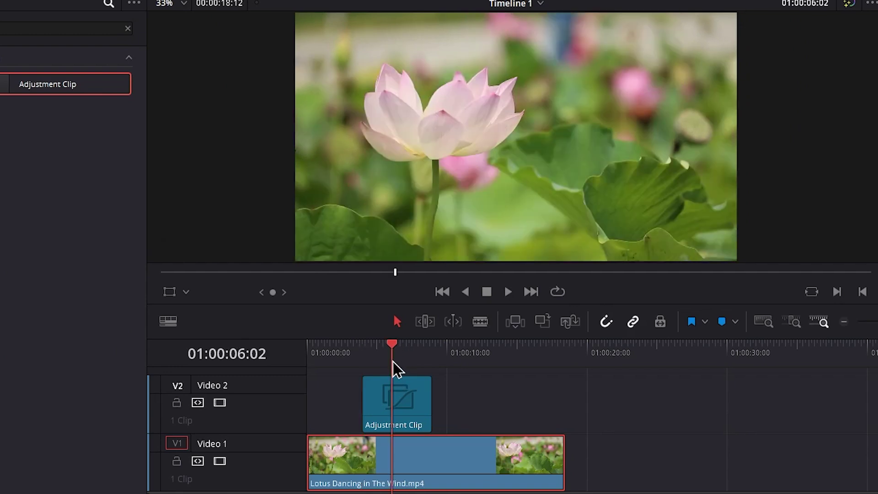
drag(432, 398, 566, 396)
drag(359, 391, 306, 406)
drag(416, 407, 360, 411)
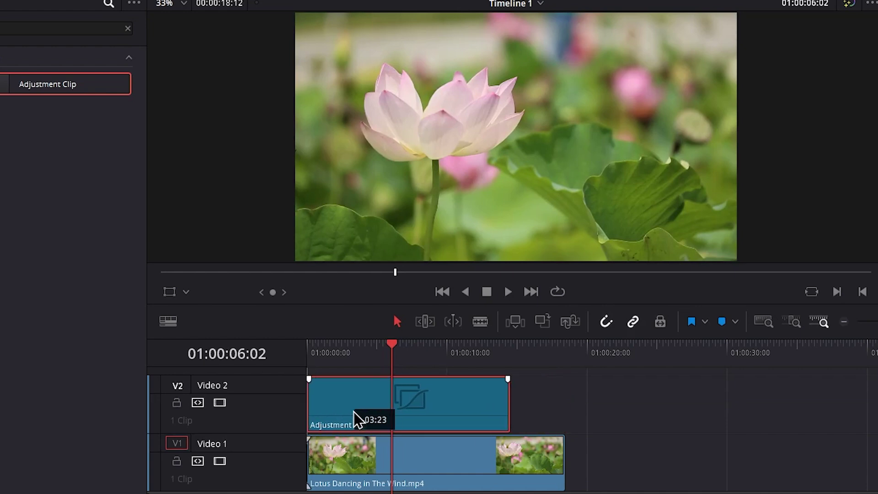
drag(504, 403, 564, 406)
click(527, 453)
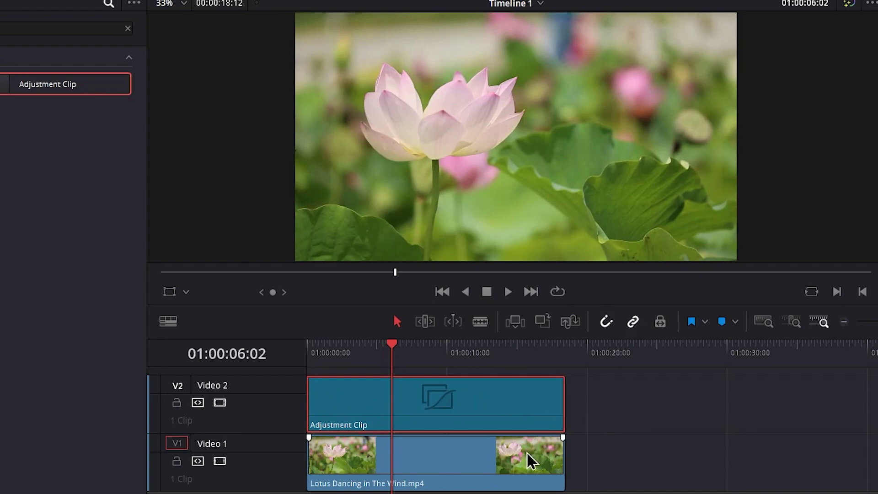
Set both Crop Top and Crop Bottom to 113 for the adjustment clip
click(515, 421)
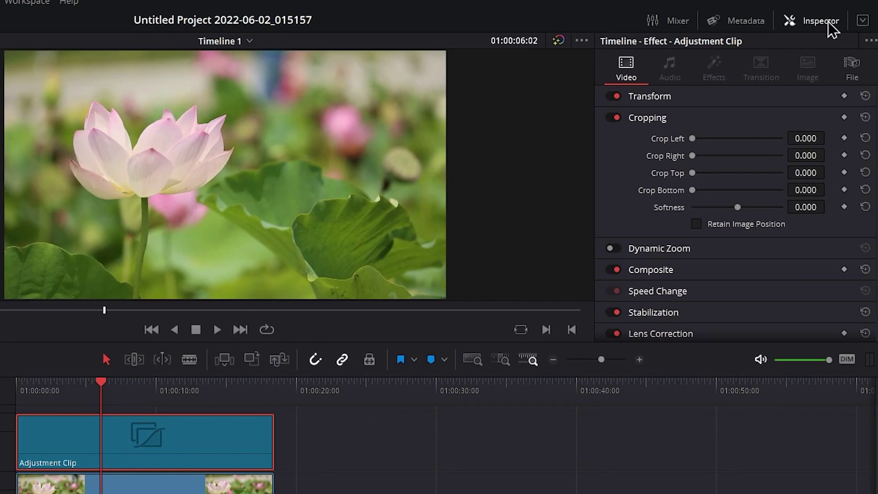
click(659, 121)
click(659, 122)
mouse_move(807, 172)
mouse_down()
mouse_move(829, 171)
mouse_move(812, 172)
mouse_up()
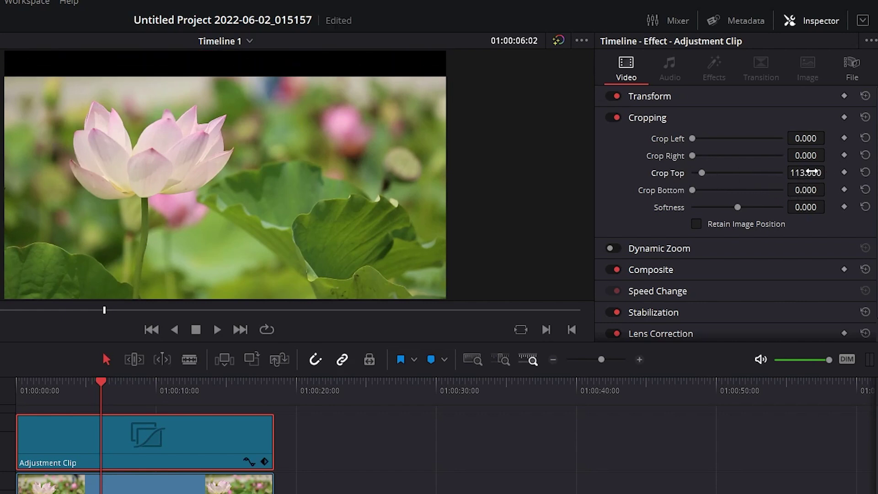
click(820, 174)
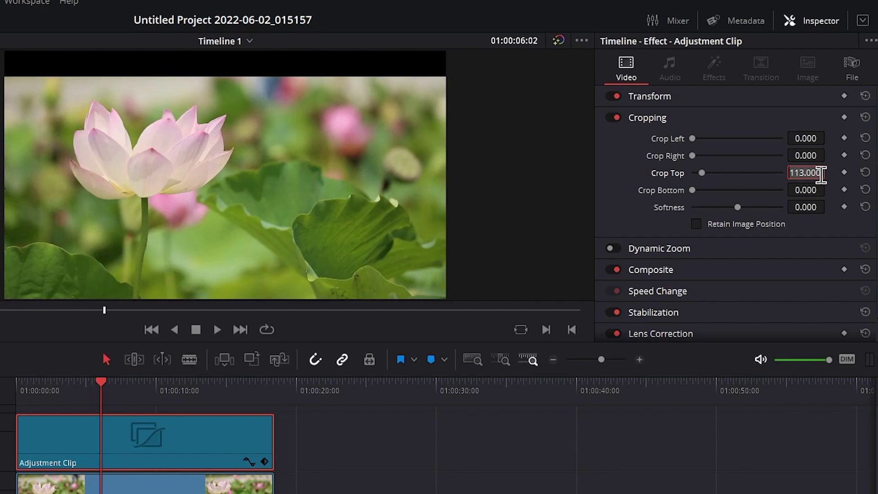
click(812, 192)
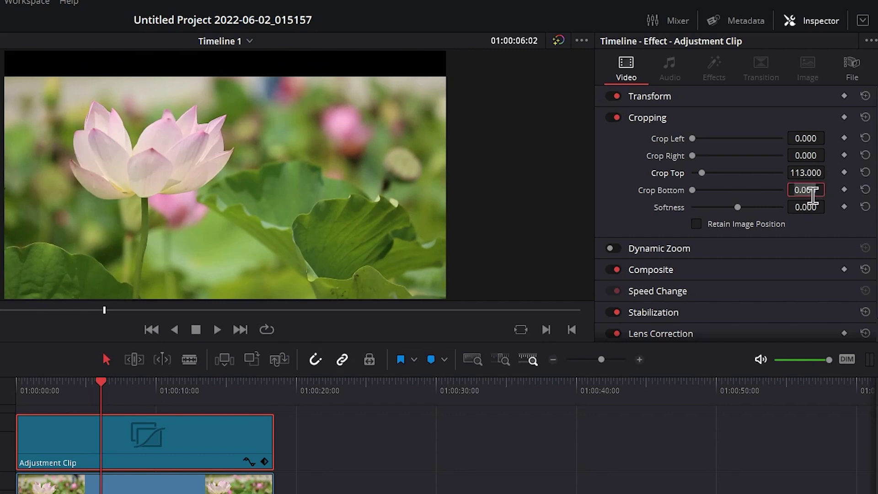
text(113.000)
key(Return)
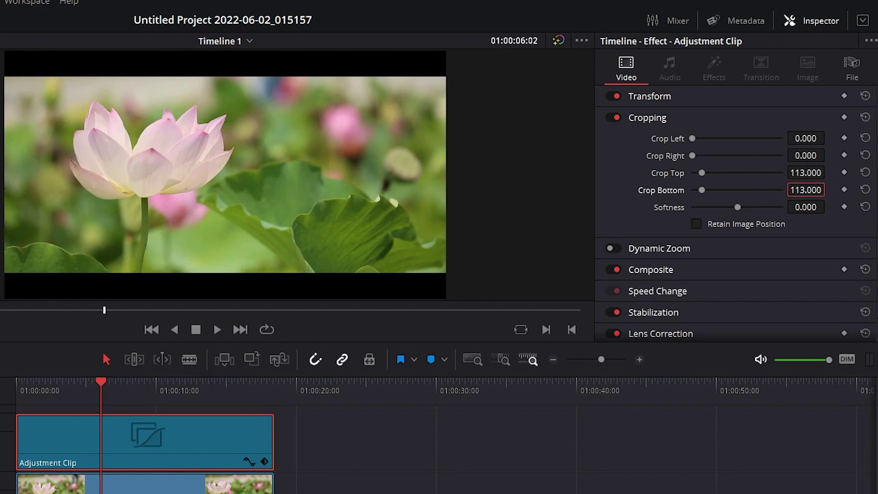
Shift the lotus clip down within the frame by setting its Position Y to -36
click(1, 320)
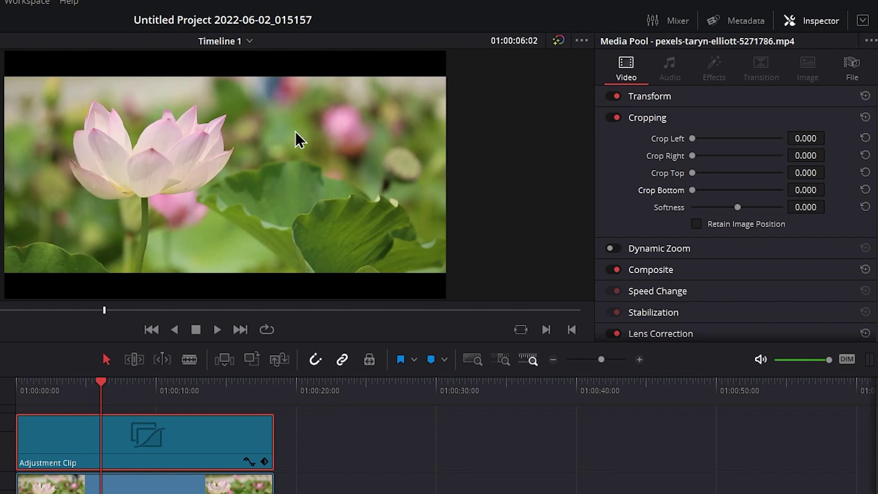
click(220, 491)
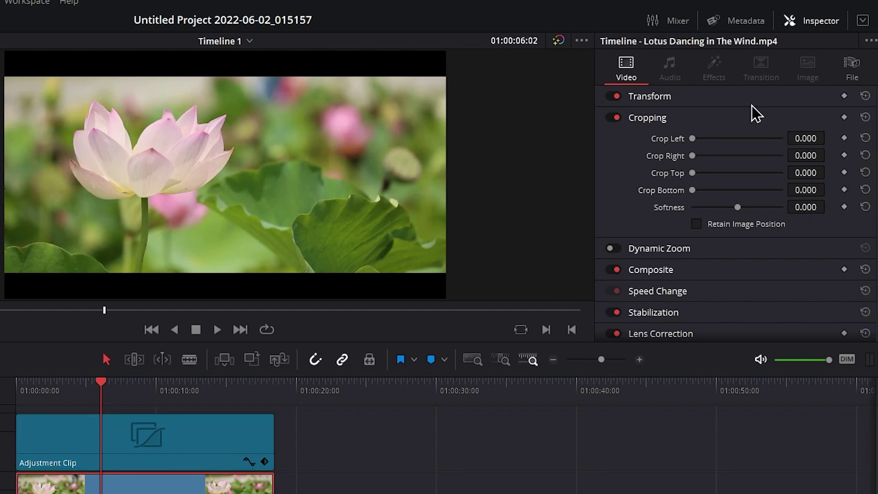
click(675, 102)
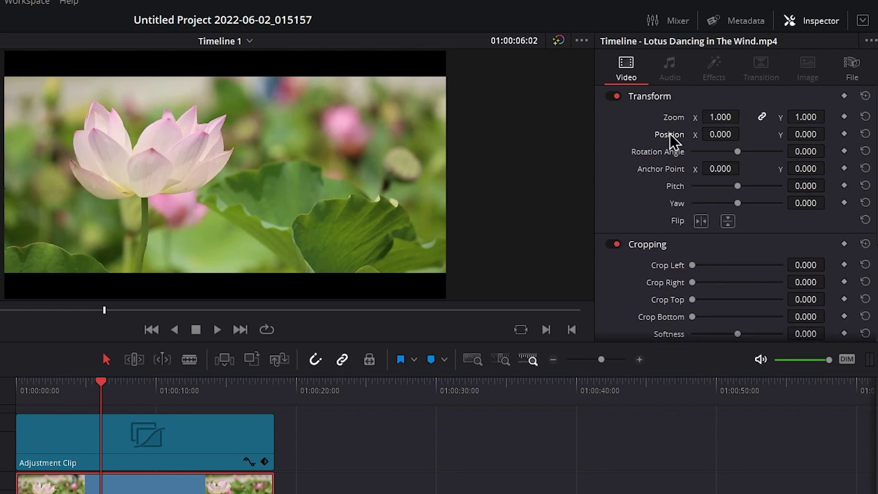
drag(800, 136, 780, 136)
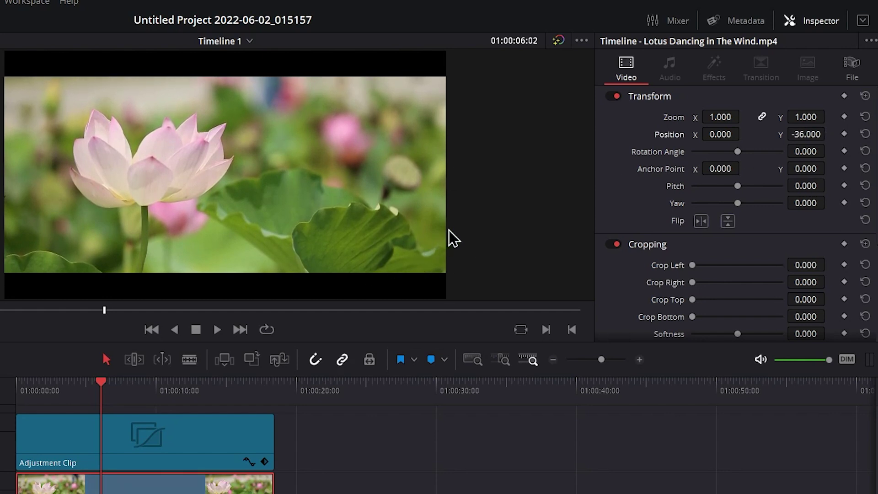
Add the pexels flower-field video directly after the lotus clip on Video 1 and move the playhead to 01:00:23:20
drag(165, 68, 480, 346)
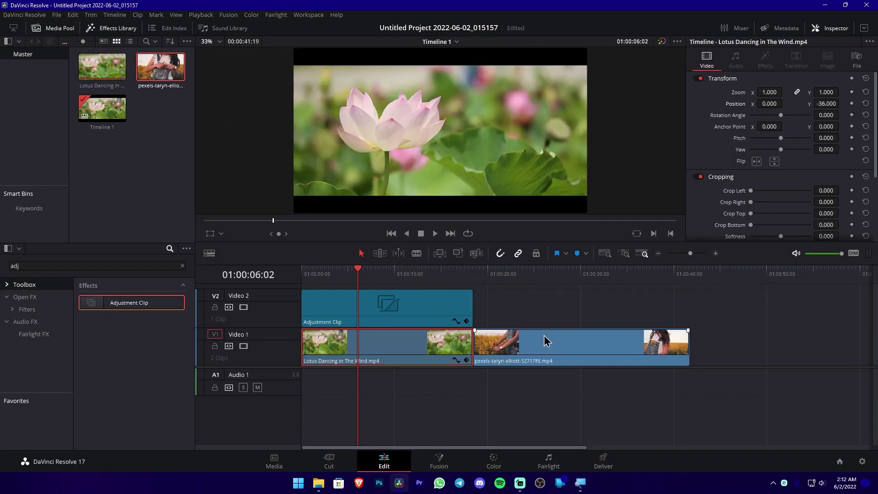
click(530, 280)
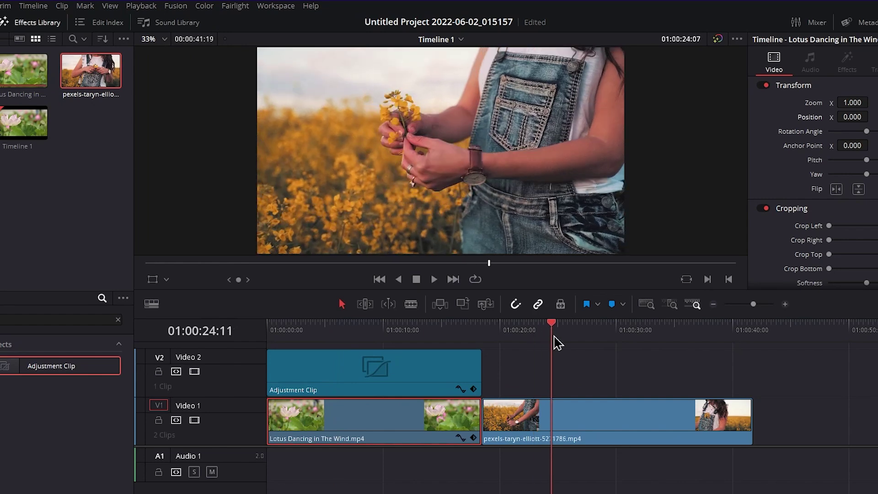
mouse_move(556, 342)
mouse_down()
mouse_move(529, 353)
mouse_move(546, 348)
mouse_up()
Extend the adjustment clip on Video 2 to the end of the flower-field clip and play the timeline from there
click(427, 375)
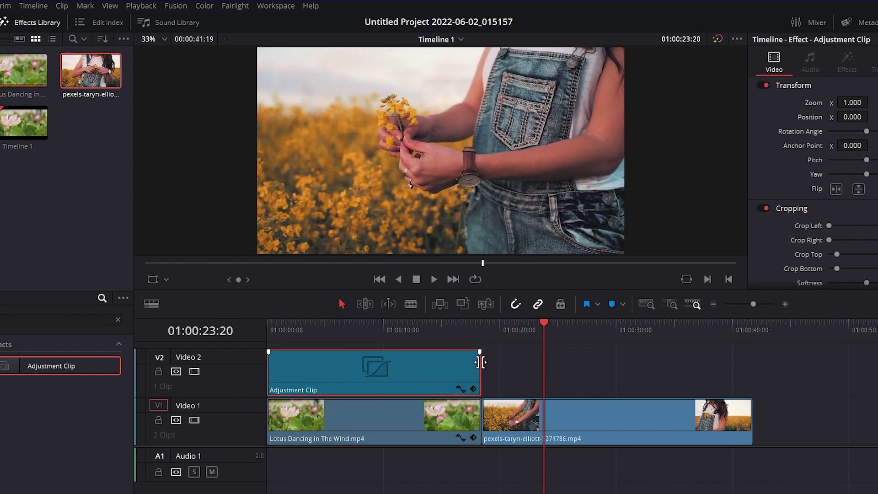
drag(479, 367, 743, 354)
drag(595, 339, 537, 358)
key(space)
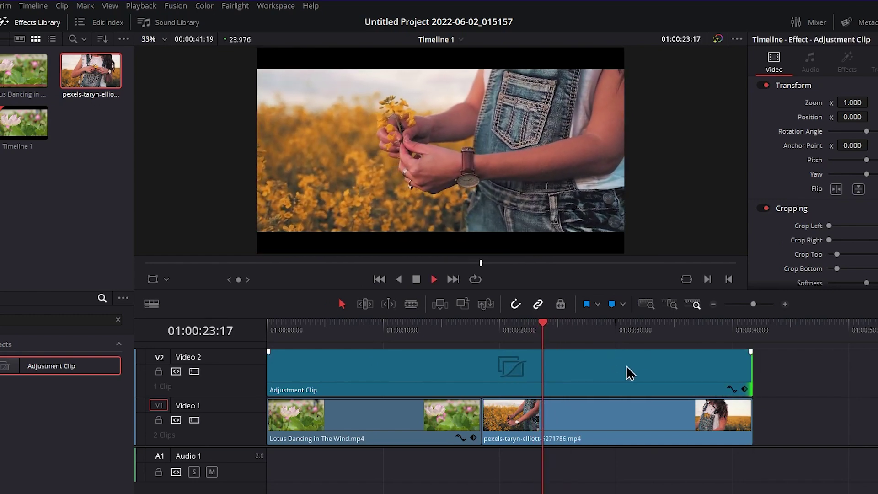